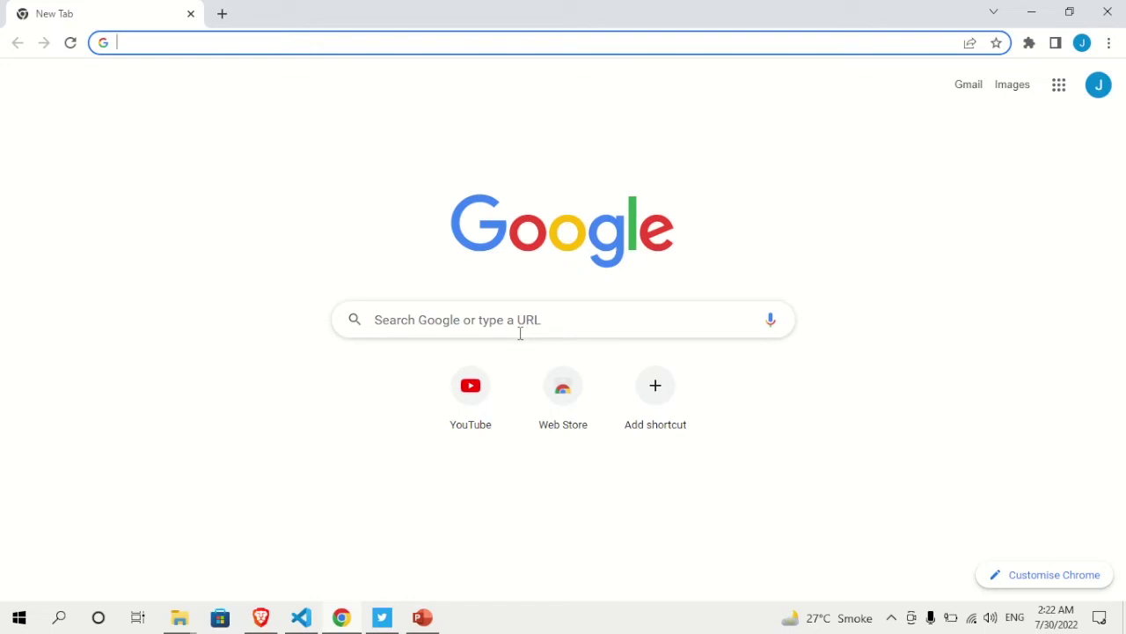
Step: Type 'tw' in a new tab's address bar so it autocompletes to tweetdelete.net
{"action": "type", "text": "tw"}
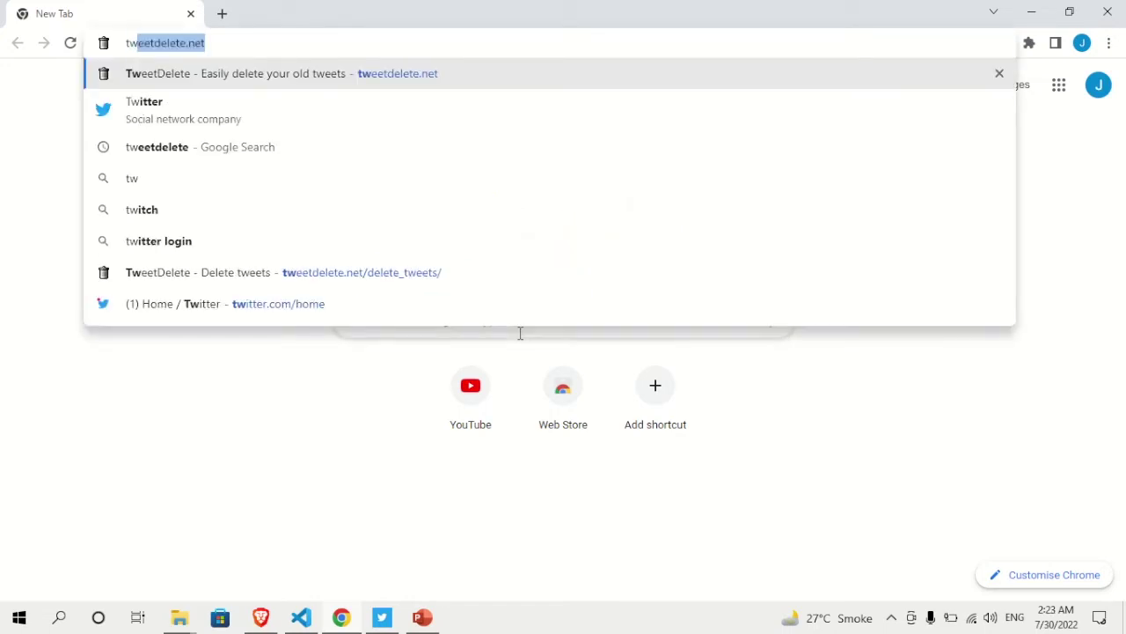
Step: Load tweetdelete.net, sign in with Twitter and grant tweetdelete.net access to the account
{"action": "key", "text": "Return"}
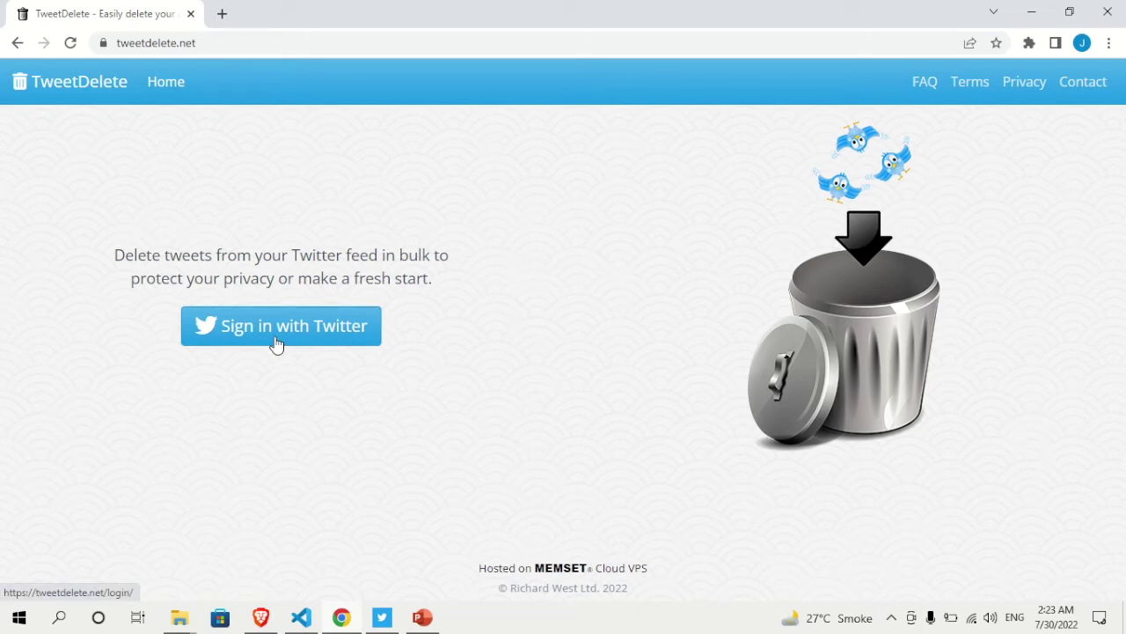
{"action": "left_click", "coordinate": [282, 334]}
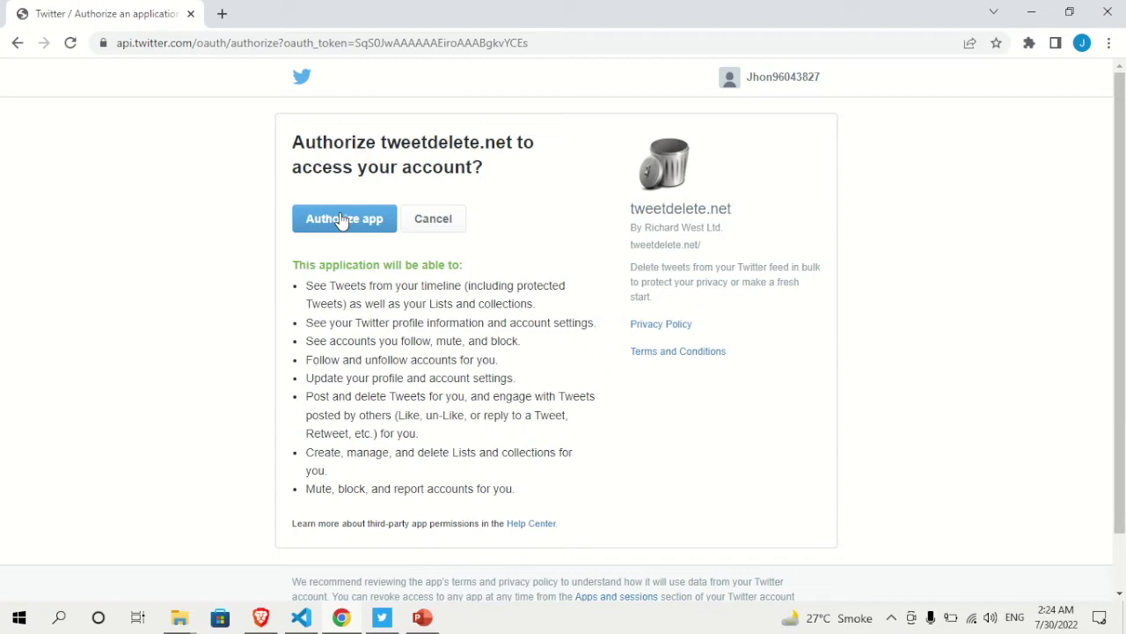
{"action": "left_click", "coordinate": [343, 221]}
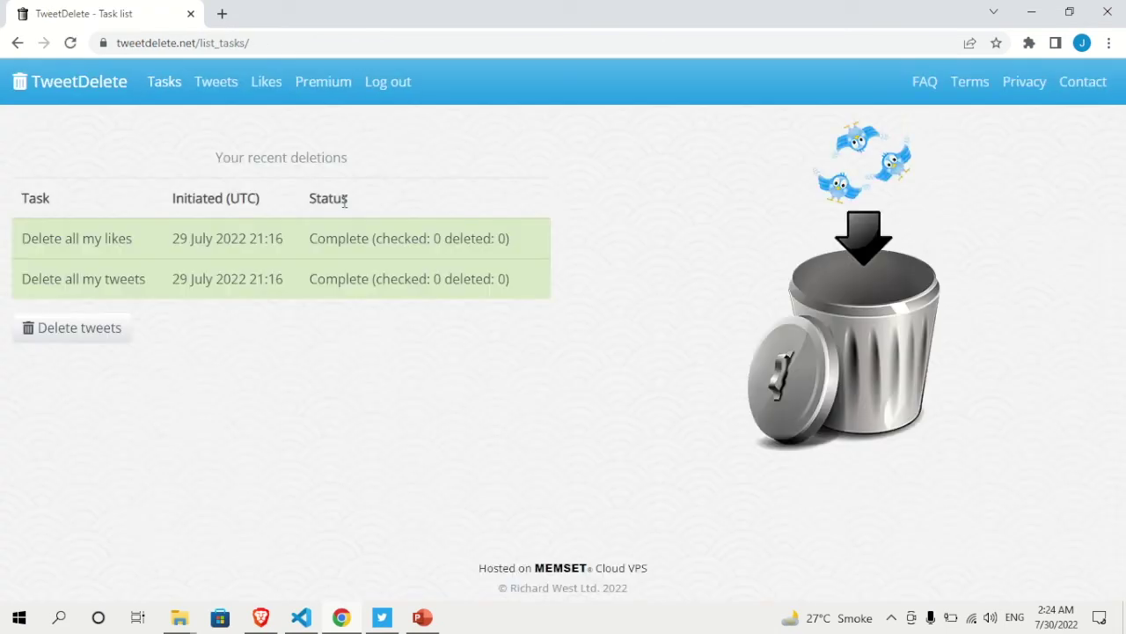
Step: Set the tweet deletion to 'All my tweets', 'Once only', with the deletion terms agreed
{"action": "left_click", "coordinate": [219, 83]}
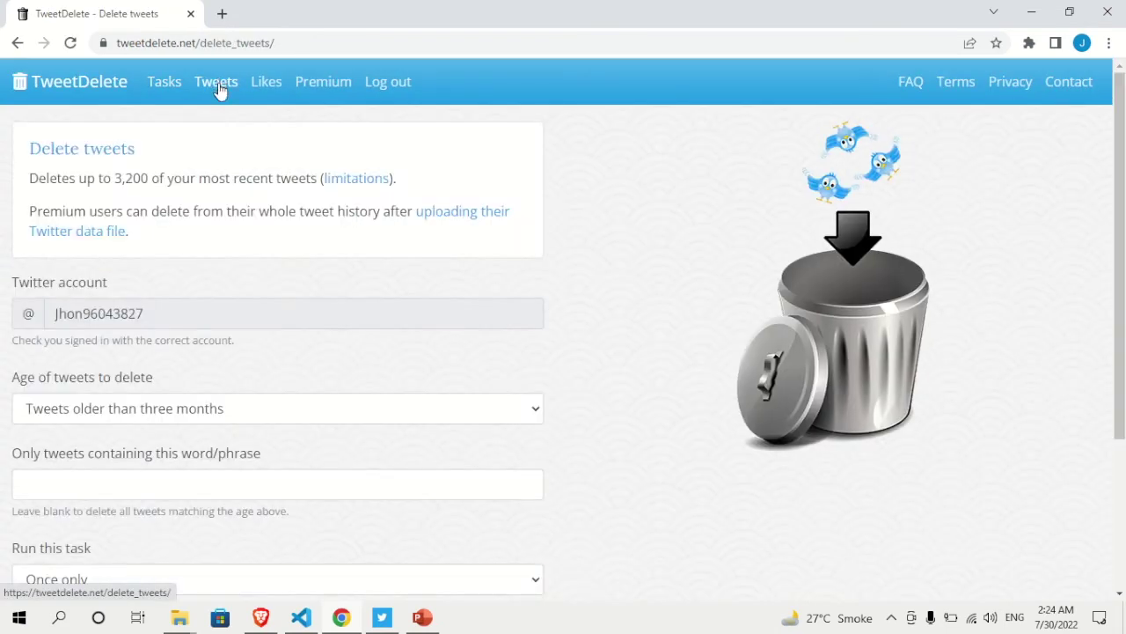
{"action": "scroll", "coordinate": [220, 185], "scroll_direction": "down", "scroll_amount": 2}
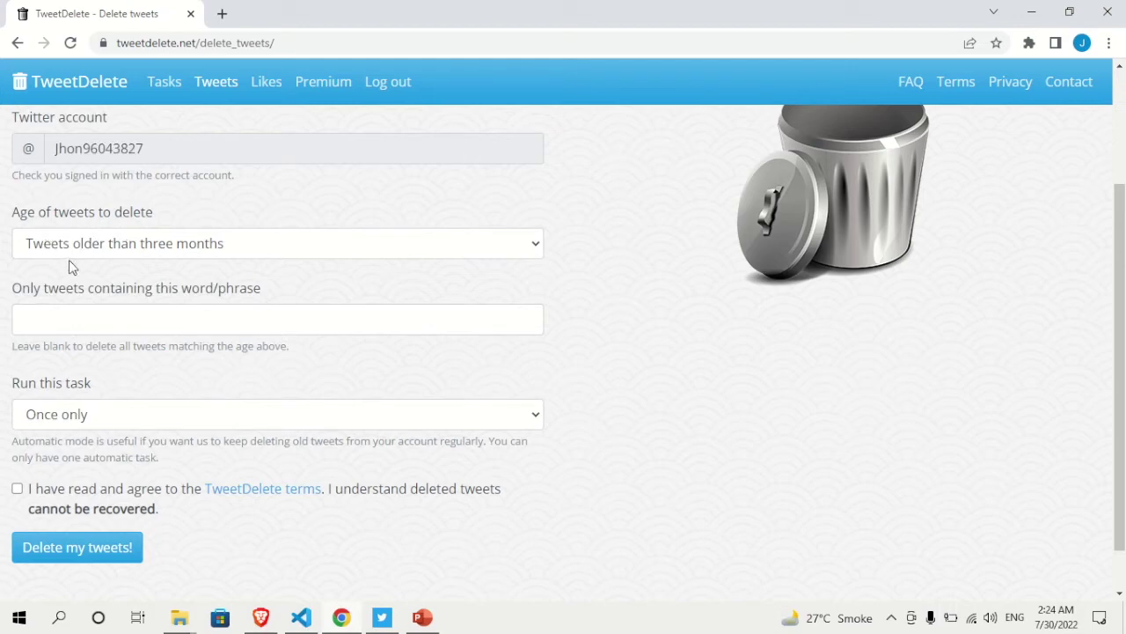
{"action": "left_click", "coordinate": [178, 249]}
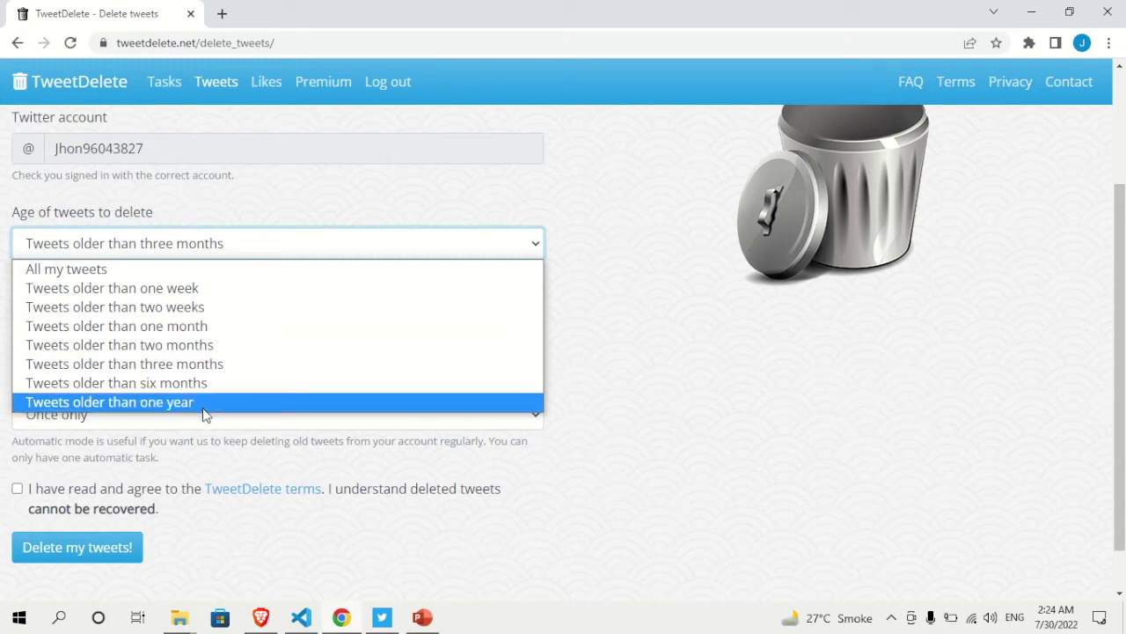
{"action": "left_click", "coordinate": [100, 272]}
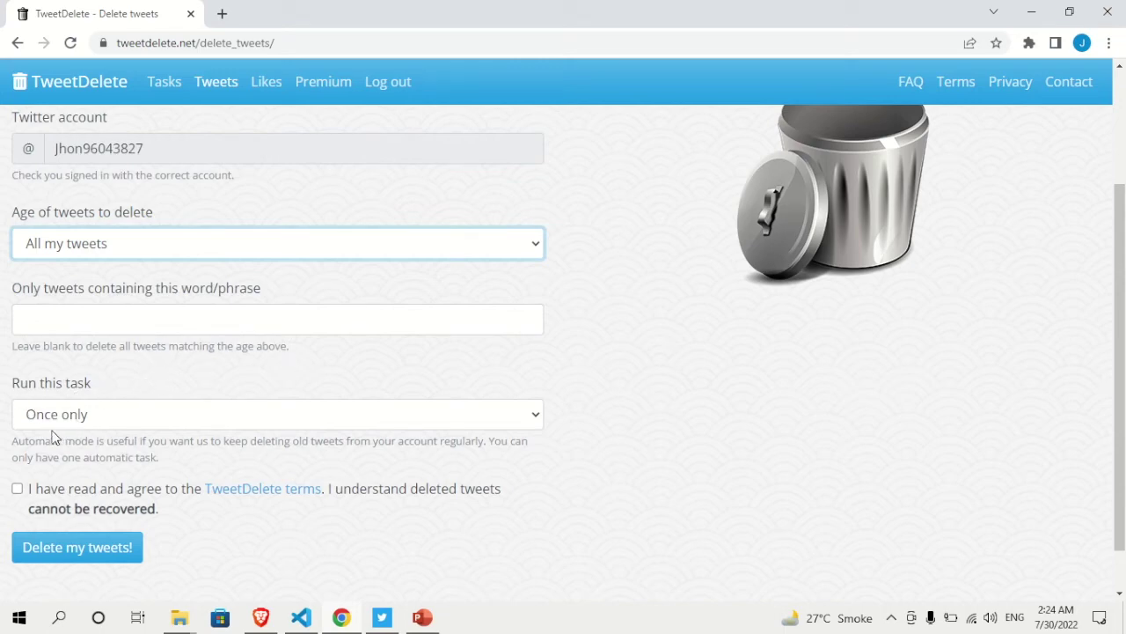
{"action": "left_click", "coordinate": [65, 426]}
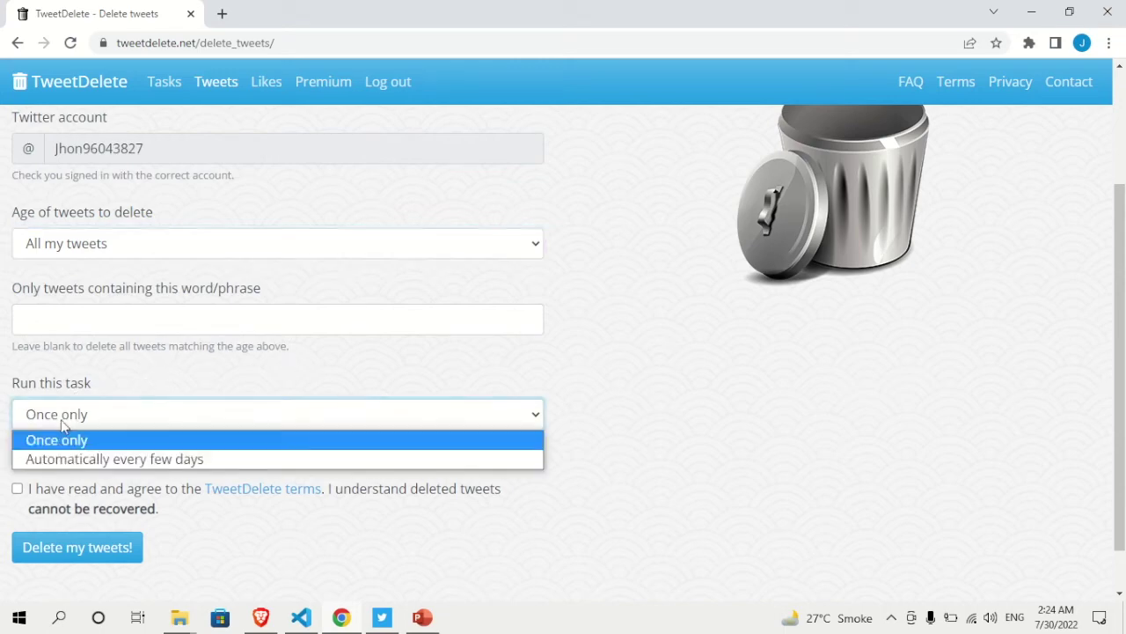
{"action": "left_click", "coordinate": [146, 485]}
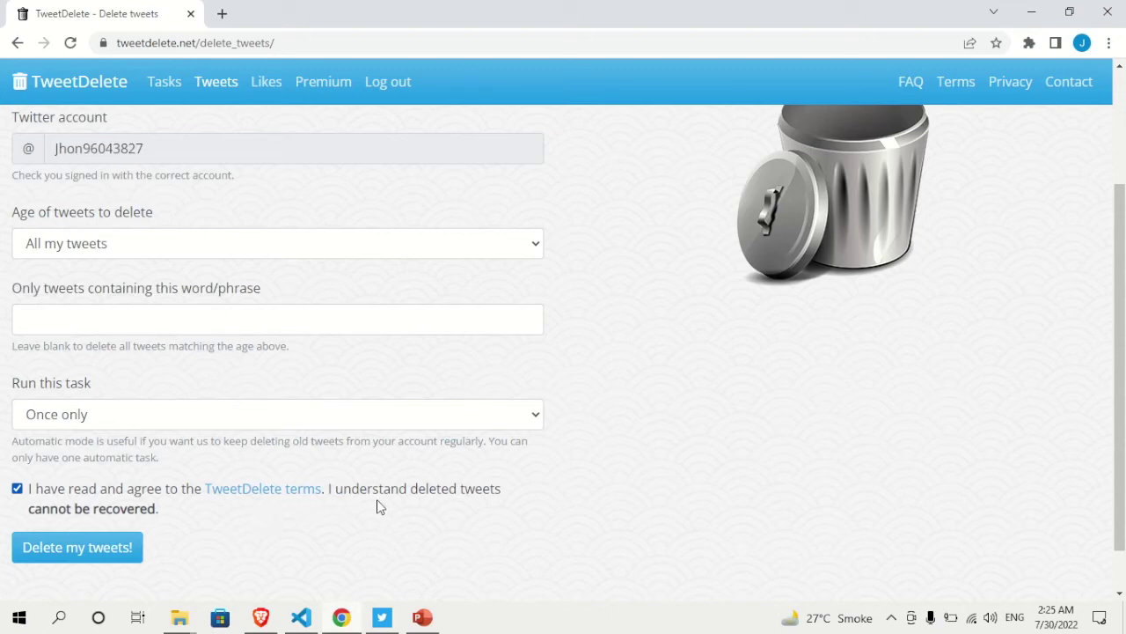
Step: Run the all-tweets deletion, removing 2 tweets, and return to the delete-tweets form
{"action": "left_click", "coordinate": [83, 554]}
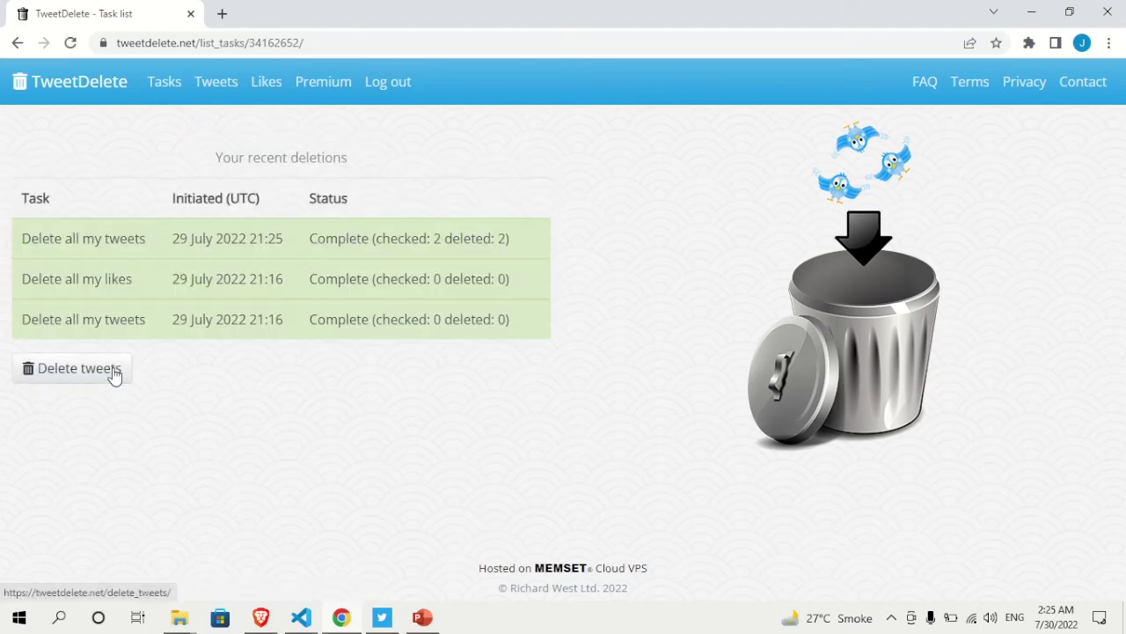
{"action": "left_click", "coordinate": [115, 376]}
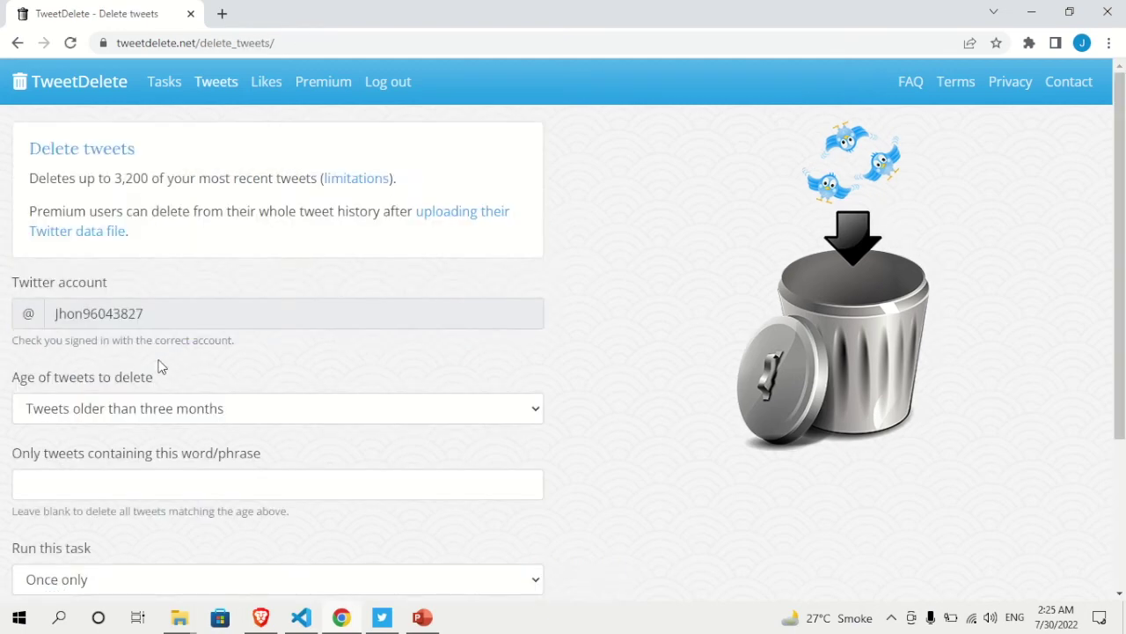
Step: Submit an 'All my likes' deletion with terms agreed, then retry the interrupted page
{"action": "left_click", "coordinate": [264, 84]}
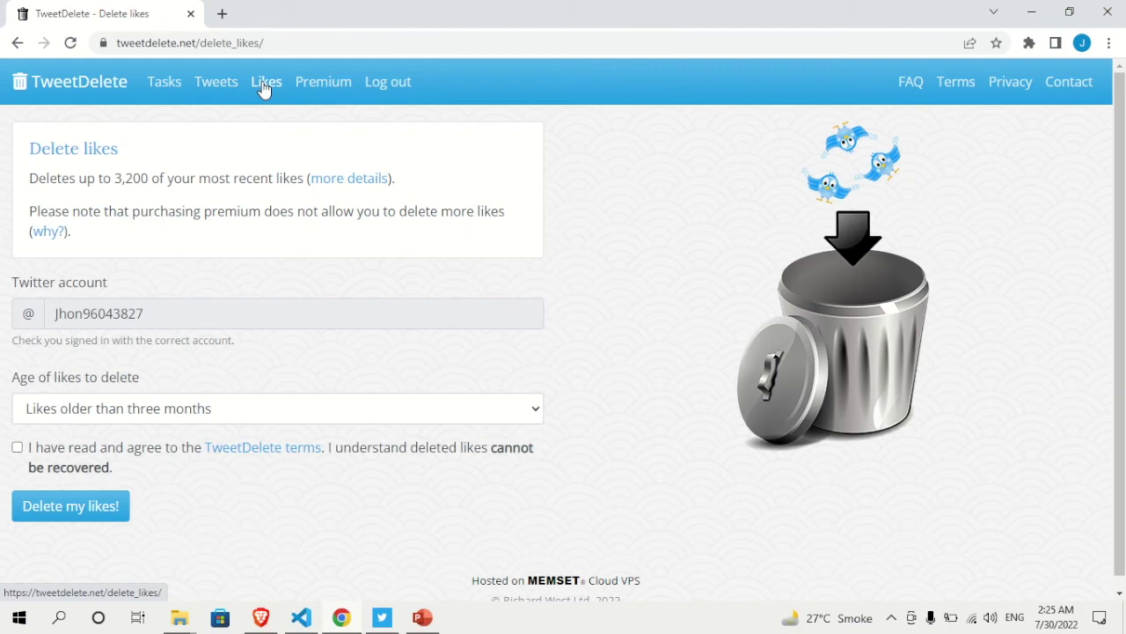
{"action": "left_click", "coordinate": [177, 415]}
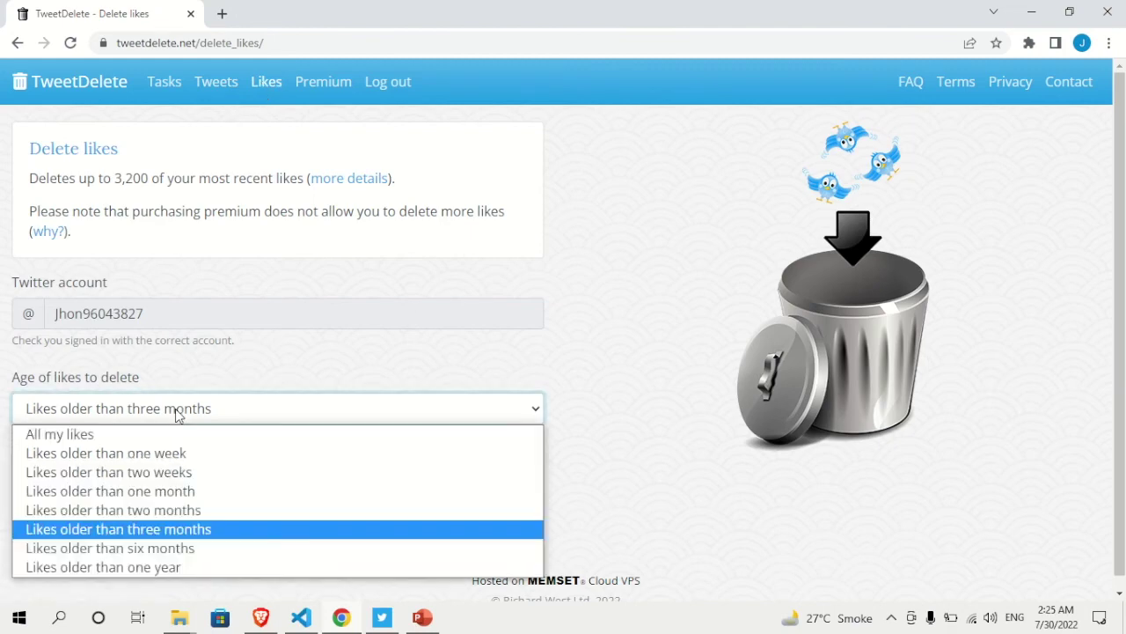
{"action": "left_click", "coordinate": [84, 434]}
{"action": "left_click", "coordinate": [19, 447]}
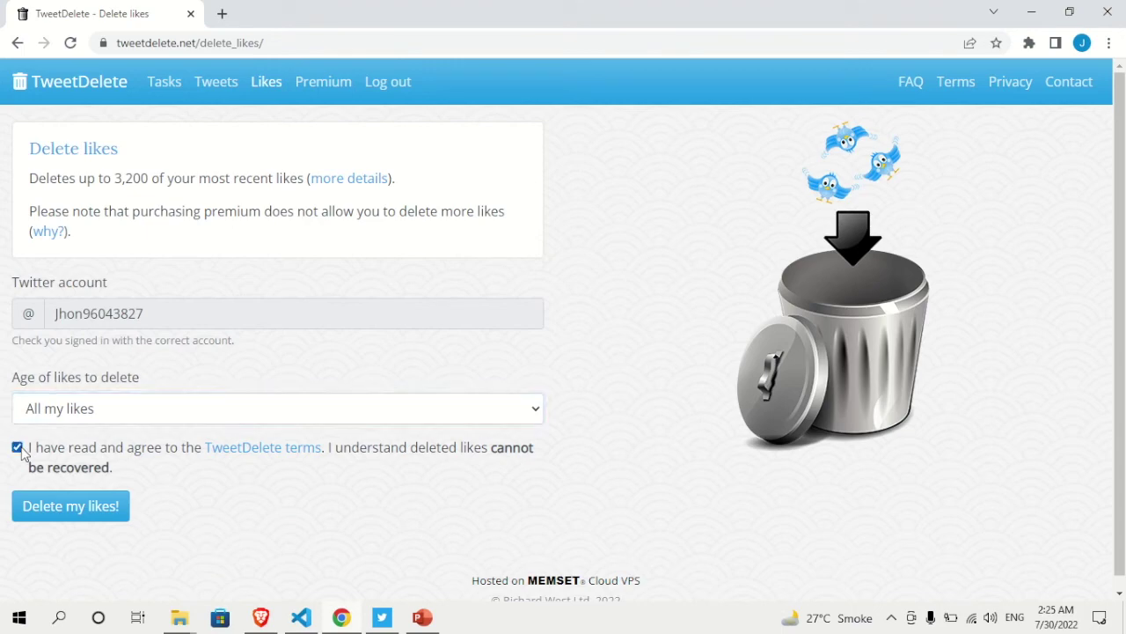
{"action": "left_click", "coordinate": [71, 514]}
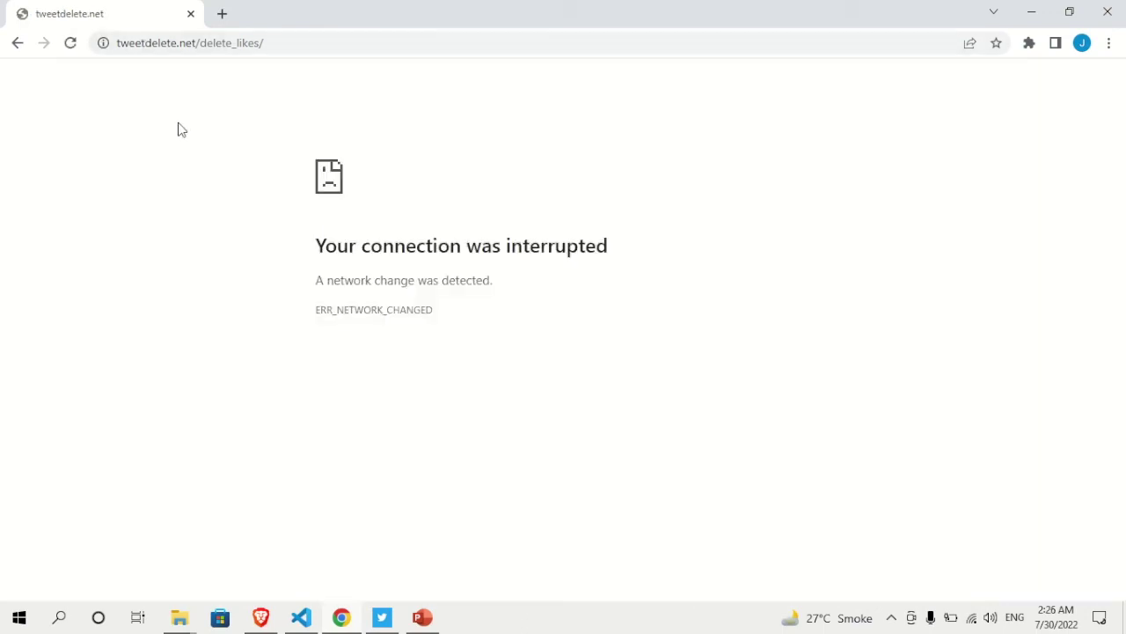
{"action": "left_click", "coordinate": [70, 42]}
Step: Confirm the form resubmission to resend the likes deletion request
{"action": "left_click", "coordinate": [626, 176]}
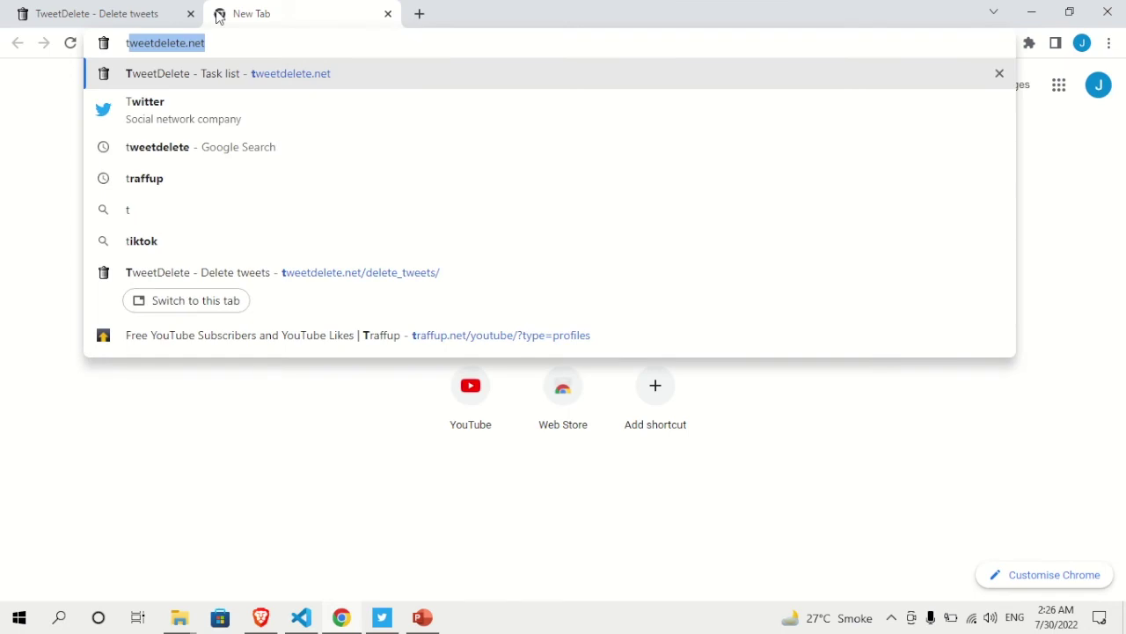
Step: Search the web for Twitter and open it from the results
{"action": "key", "text": "Down"}
{"action": "key", "text": "Return"}
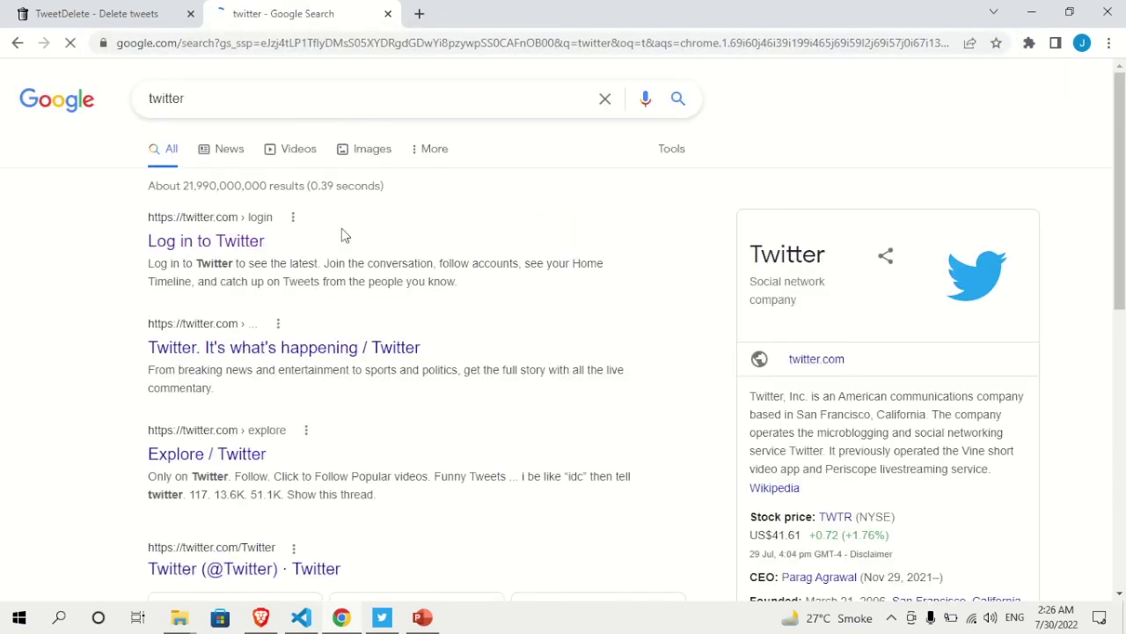
{"action": "left_click", "coordinate": [255, 240]}
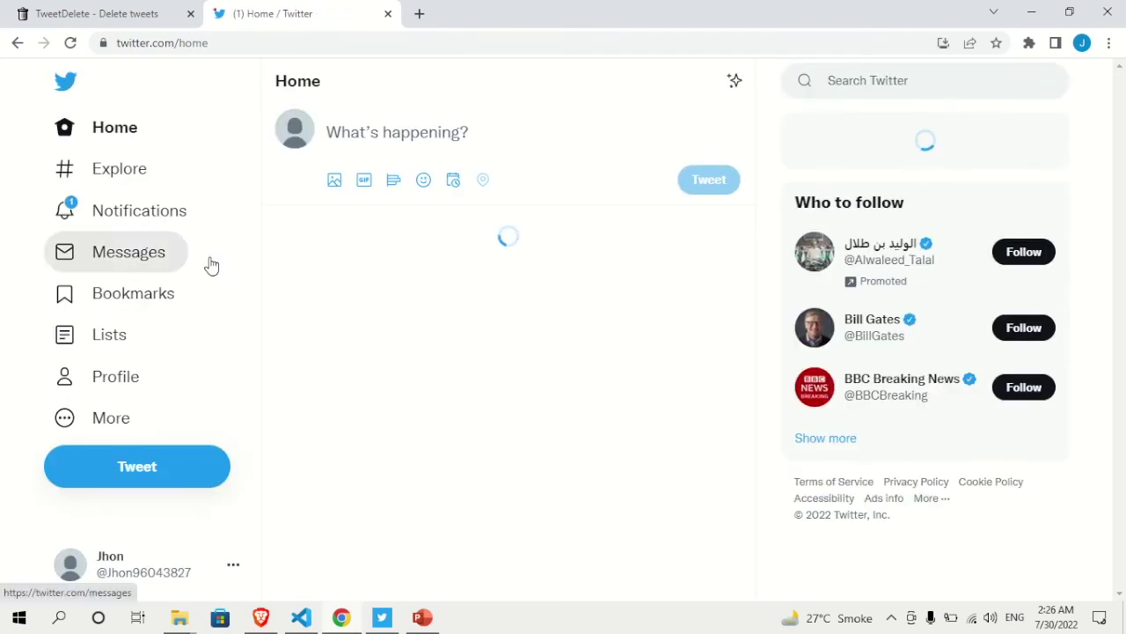
Step: Verify the profile shows 0 tweets and its Likes tab shows 0 likes
{"action": "left_click", "coordinate": [300, 134]}
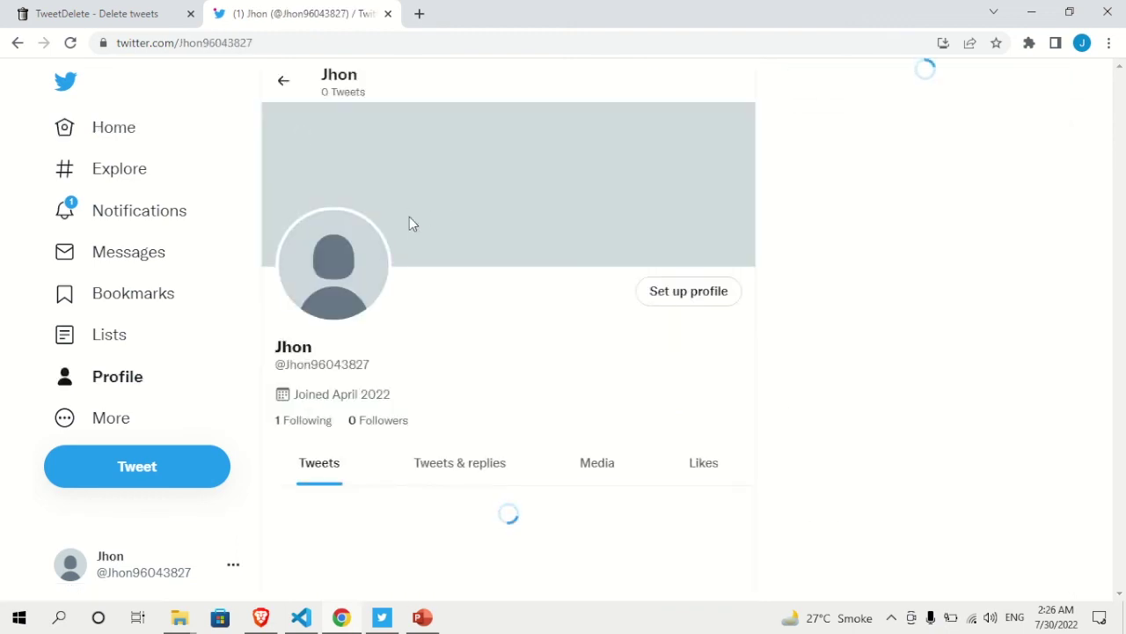
{"action": "scroll", "coordinate": [445, 321], "scroll_direction": "down", "scroll_amount": 2}
{"action": "scroll", "coordinate": [446, 320], "scroll_direction": "down", "scroll_amount": 2}
{"action": "scroll", "coordinate": [445, 324], "scroll_direction": "down", "scroll_amount": 4}
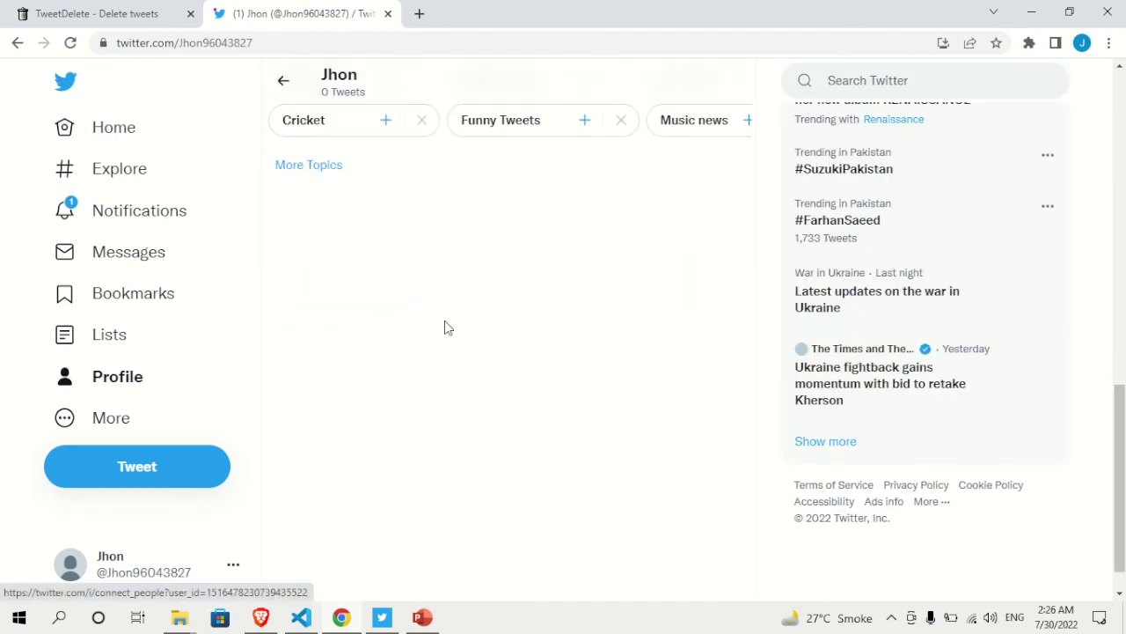
{"action": "scroll", "coordinate": [352, 149], "scroll_direction": "up", "scroll_amount": 1}
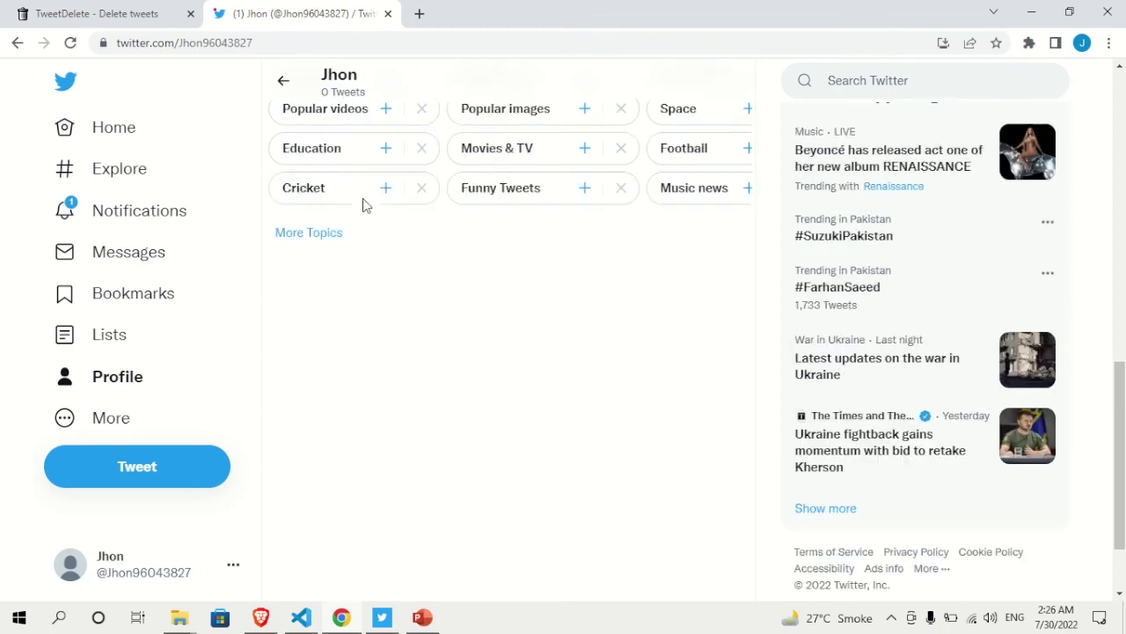
{"action": "scroll", "coordinate": [404, 238], "scroll_direction": "up", "scroll_amount": 5}
{"action": "left_click", "coordinate": [691, 134]}
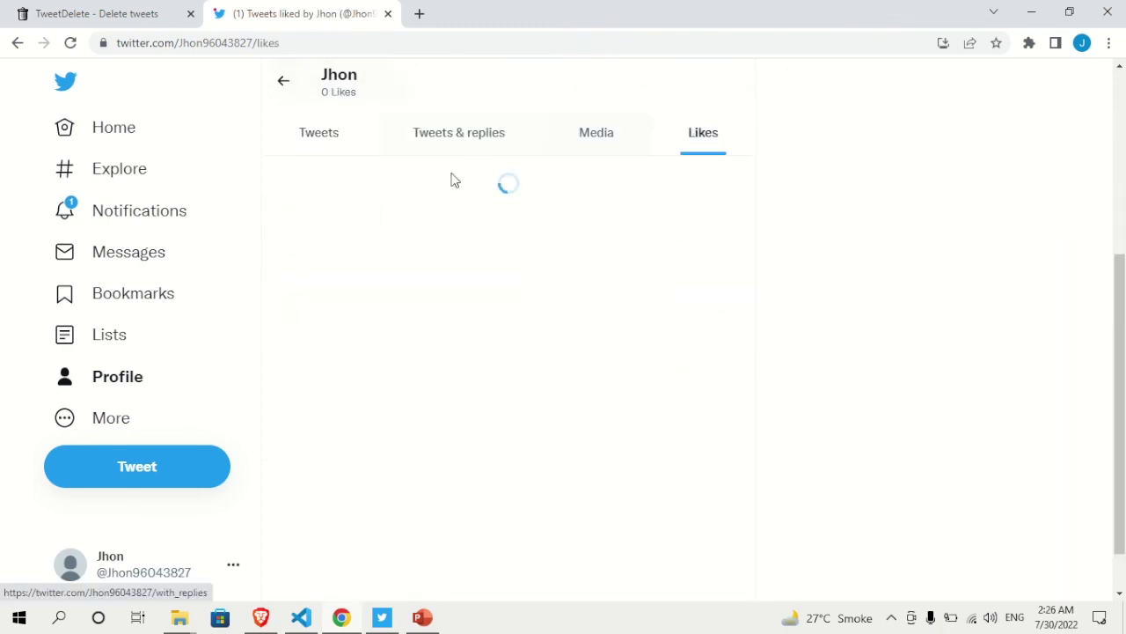